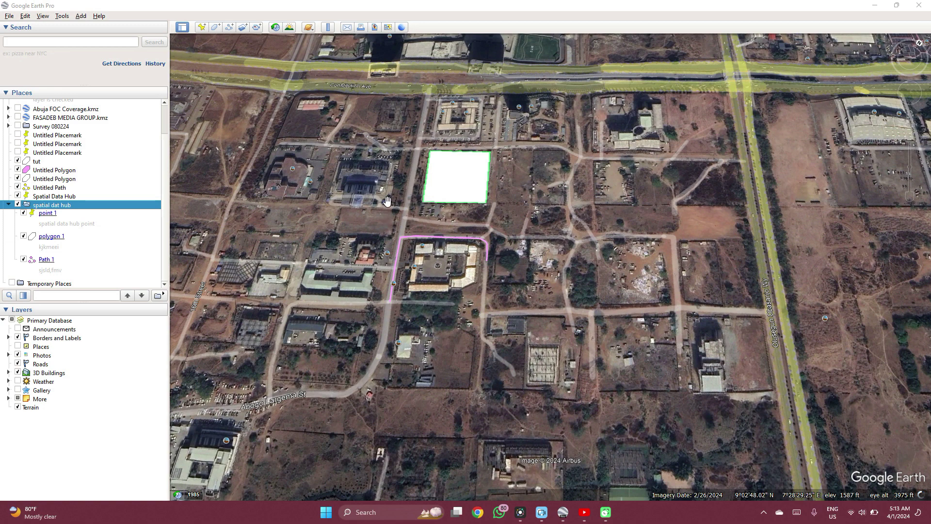
Switch Google Earth into Save Image map layout mode and open Map Options.
scroll(386, 200, "up", 2)
scroll(386, 201, "down", 3)
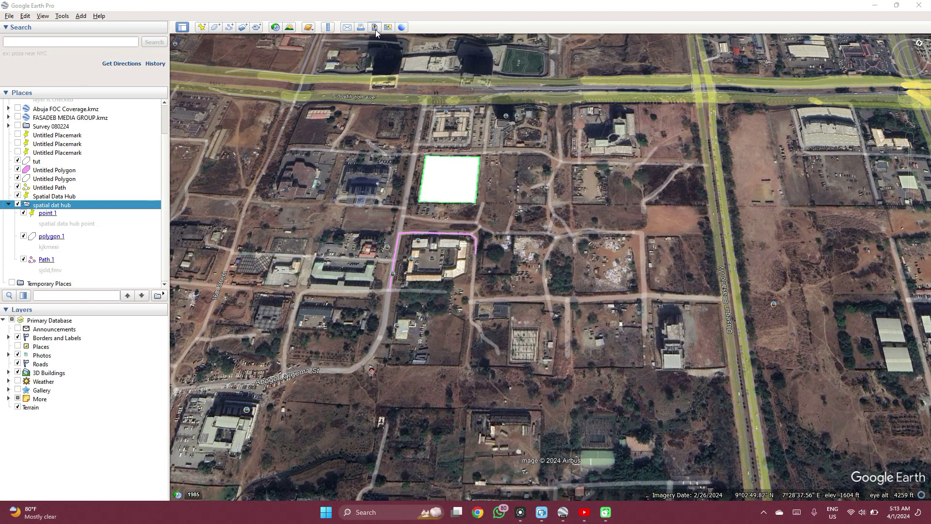
left_click(435, 25)
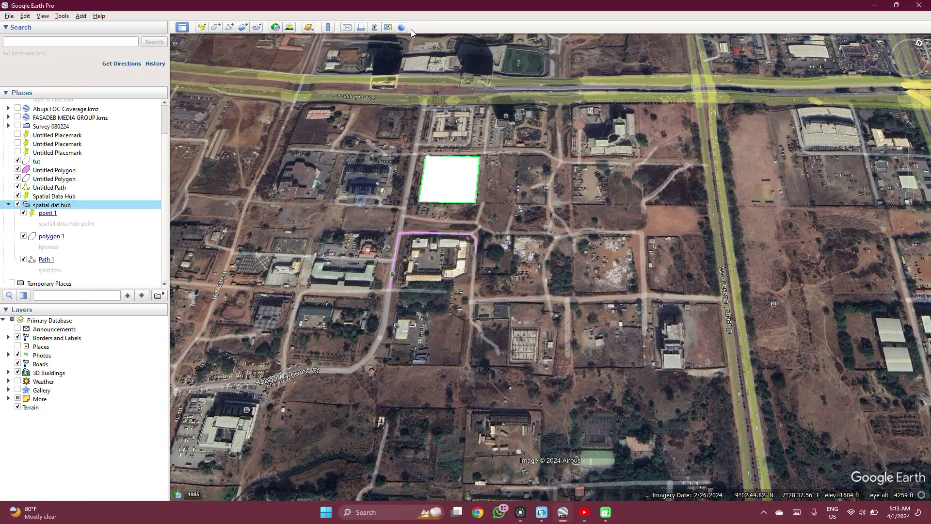
left_click(374, 28)
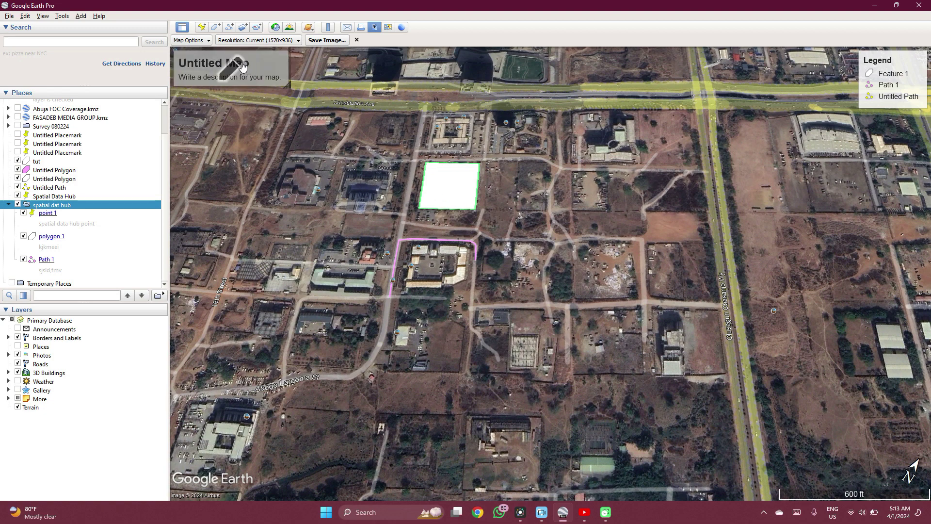
left_click(187, 41)
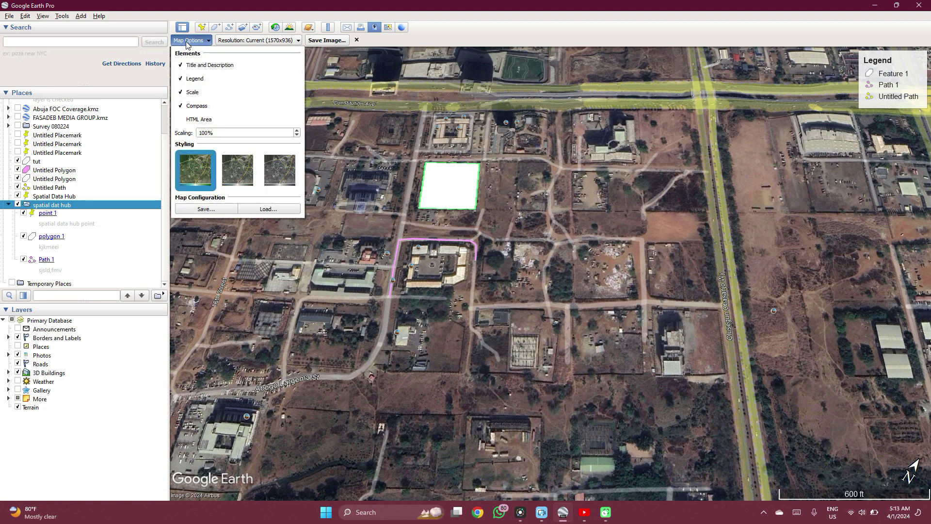
Try the muted and black-and-white stylings, then return to full colour at 100% scaling.
left_click(234, 179)
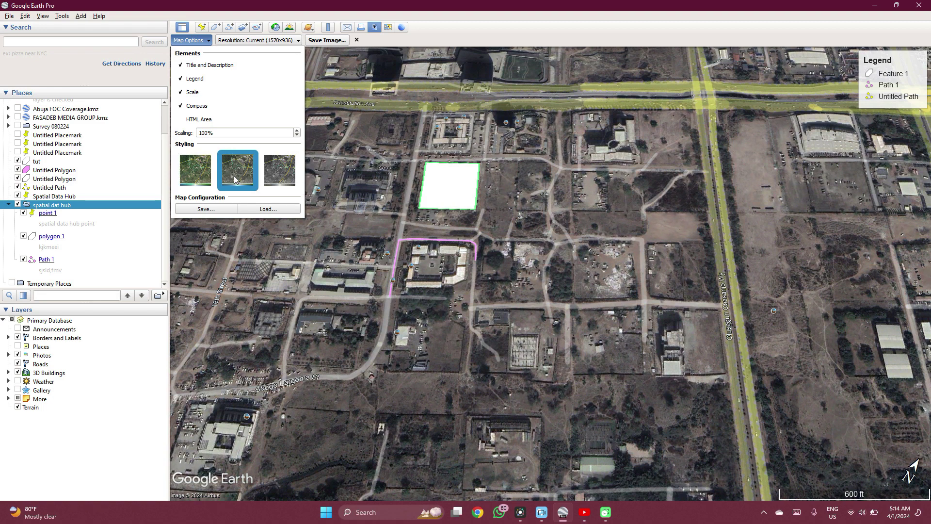
left_click(278, 178)
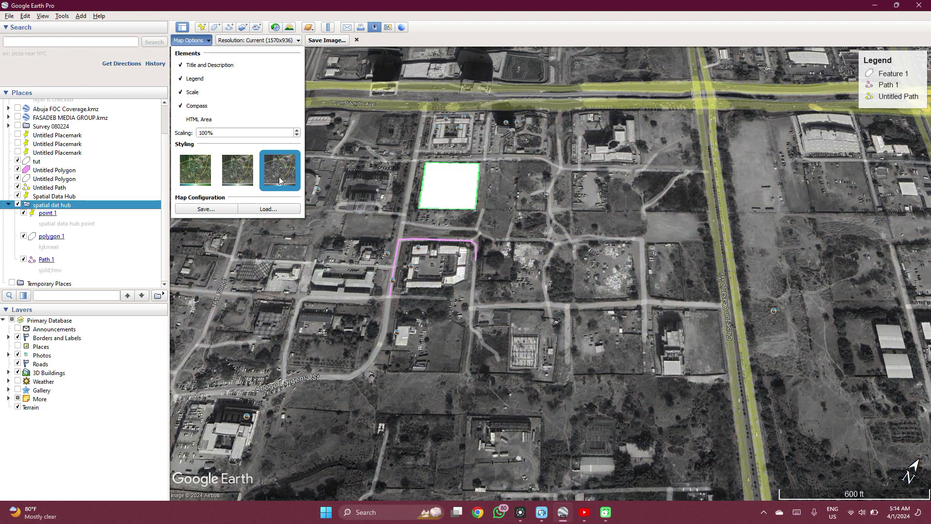
left_click(206, 176)
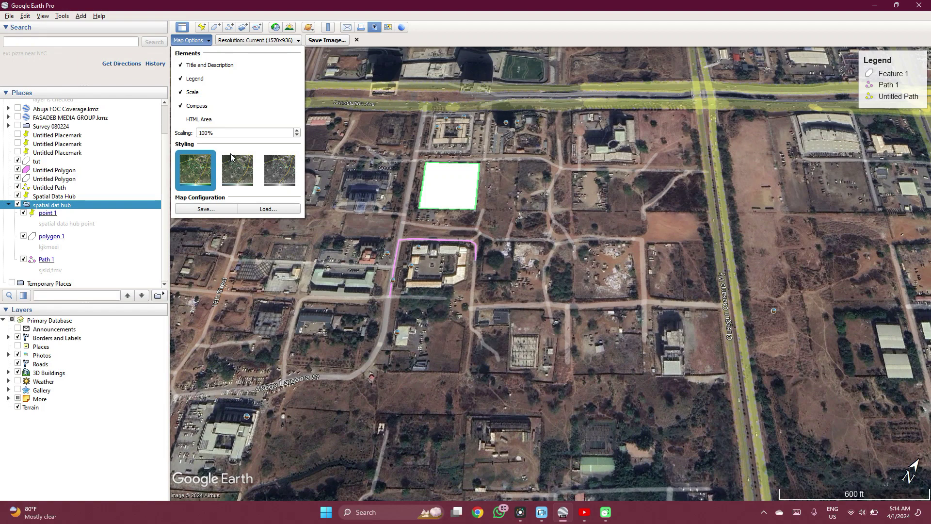
left_click(297, 136)
left_click(297, 136)
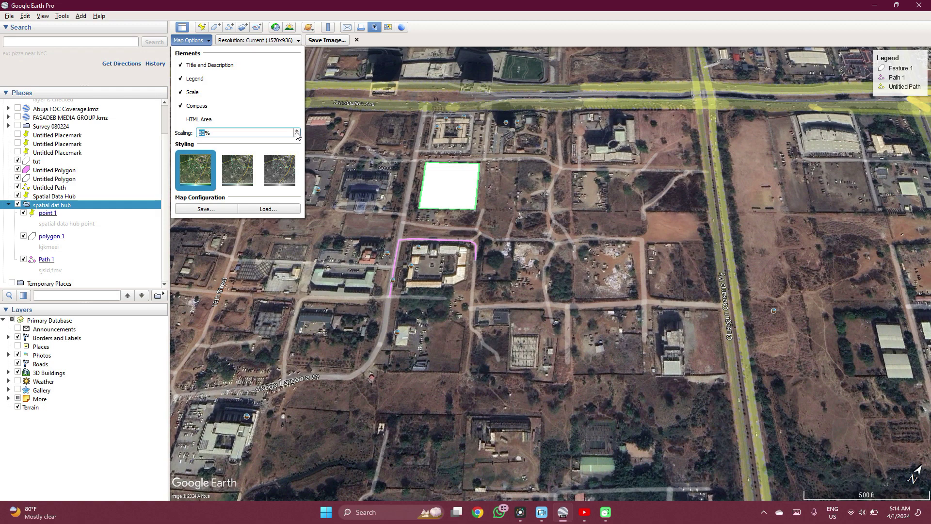
left_click(298, 131)
left_click(298, 131)
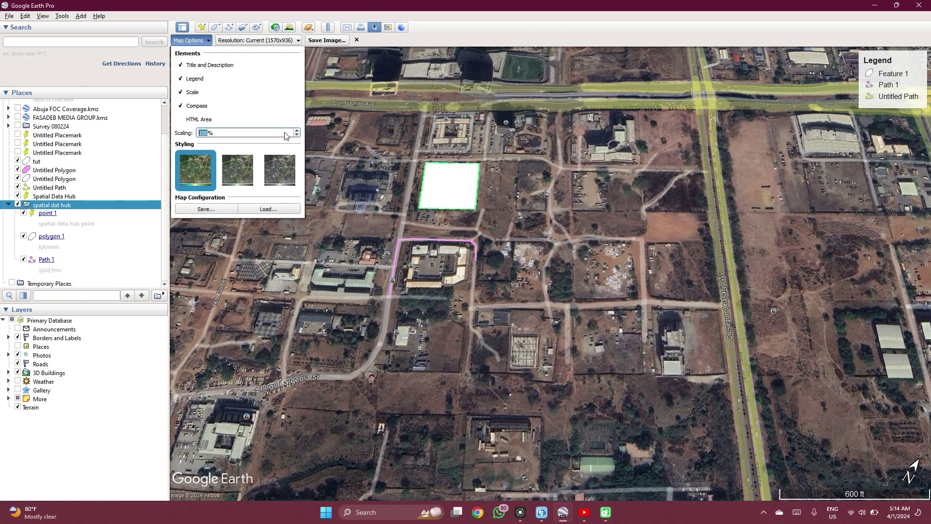
Toggle the map title and legend off and back on in Map Options.
left_click(196, 68)
left_click(196, 68)
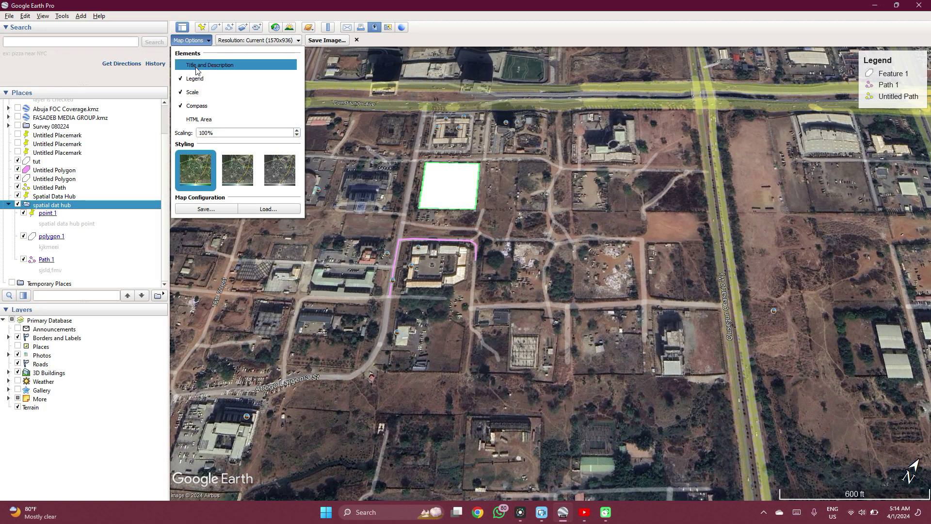
left_click(201, 81)
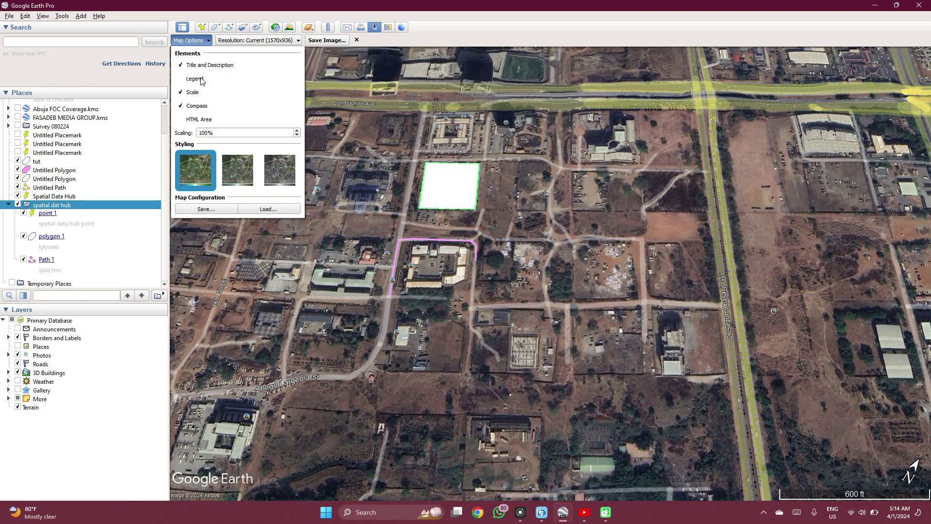
left_click(202, 81)
key("Escape")
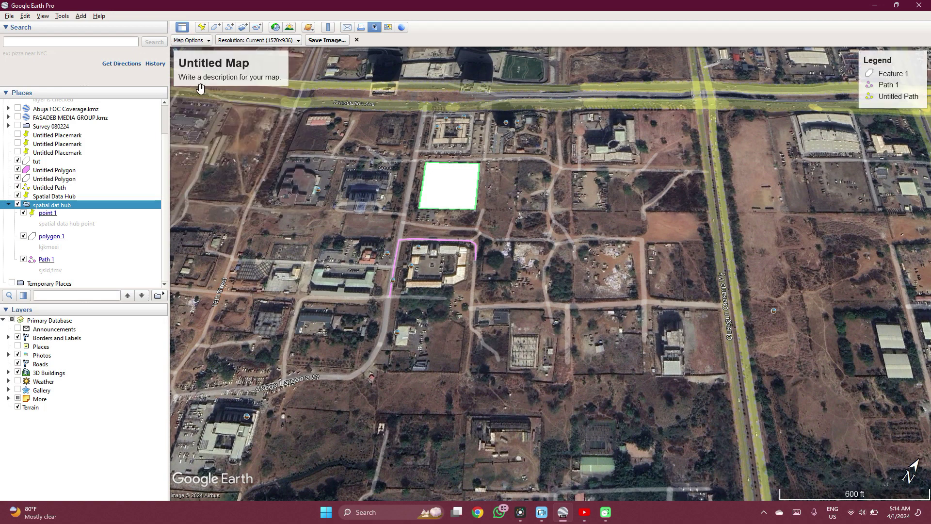
left_click(193, 43)
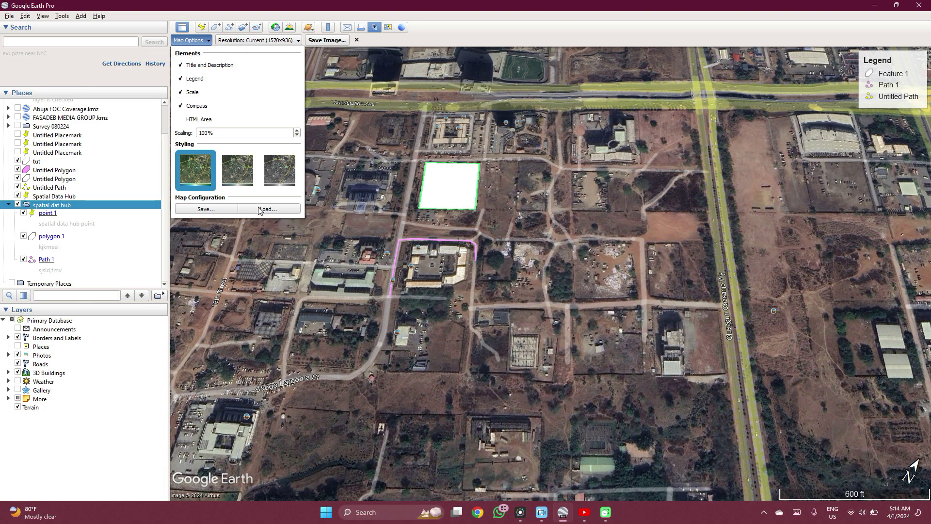
Title the map 'Spatial Data Hub' with the description 'No 1 Channel For GIS Tips'.
left_click(339, 92)
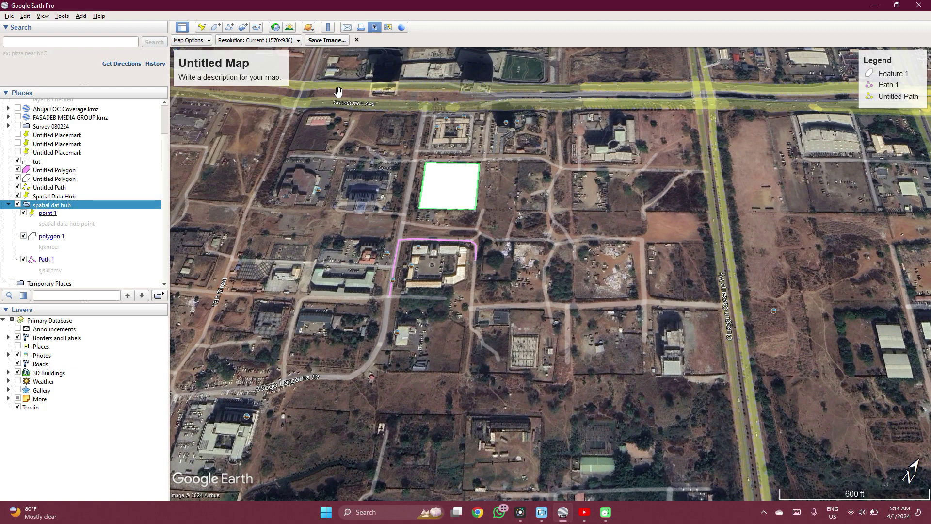
left_click(222, 76)
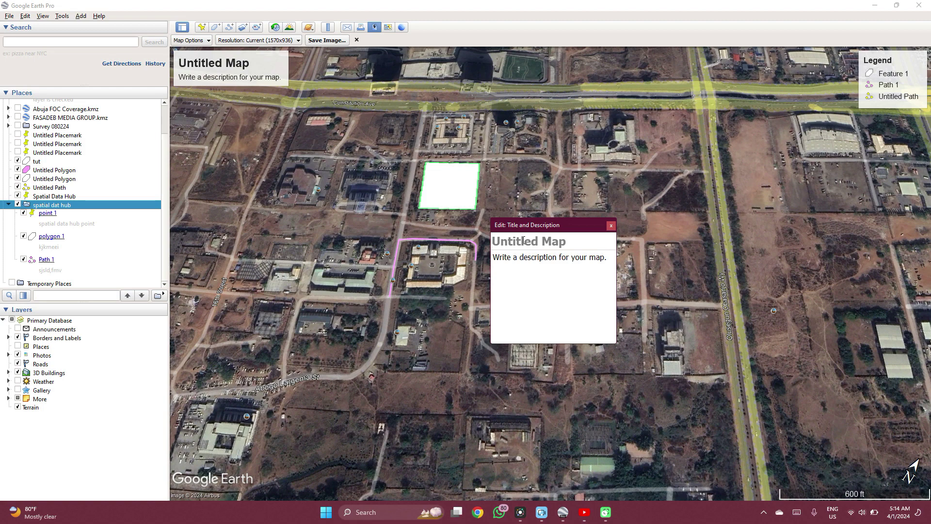
type("S")
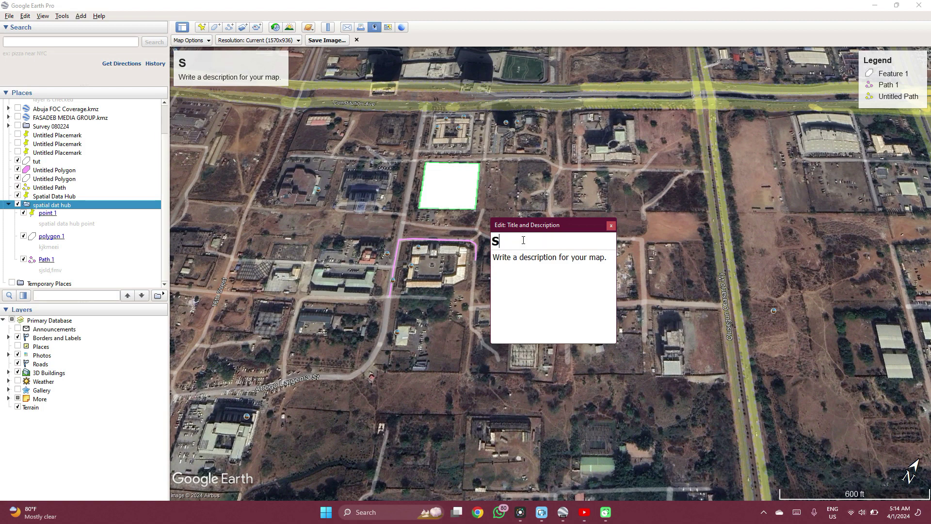
type("patial Data Hub")
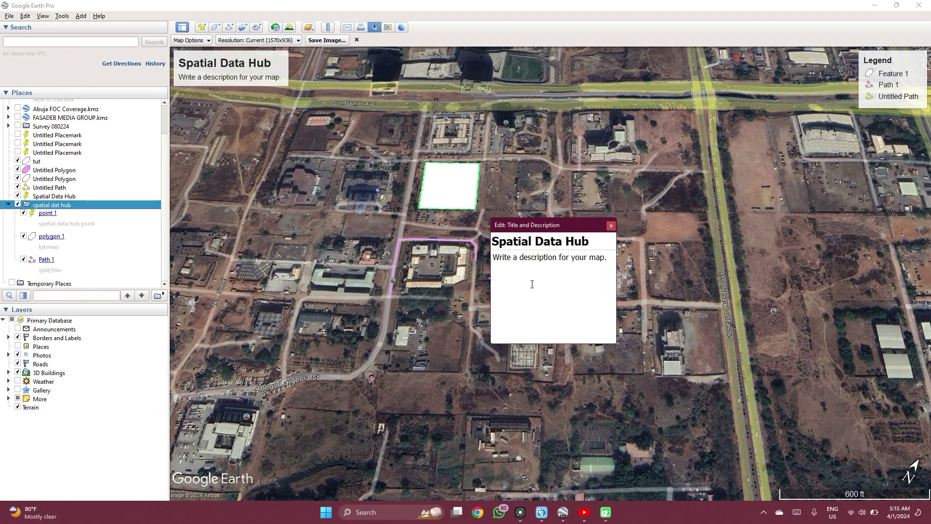
left_click(548, 274)
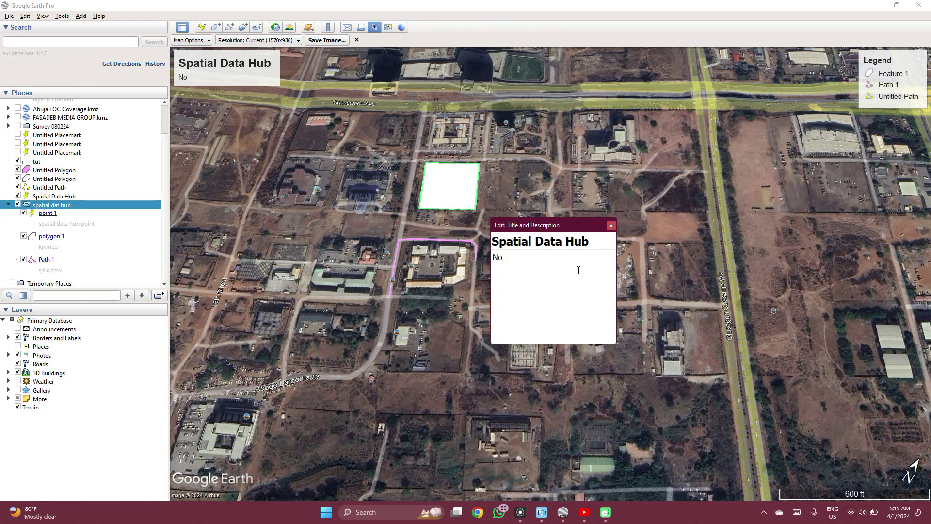
type("No 1 Channel For GIS")
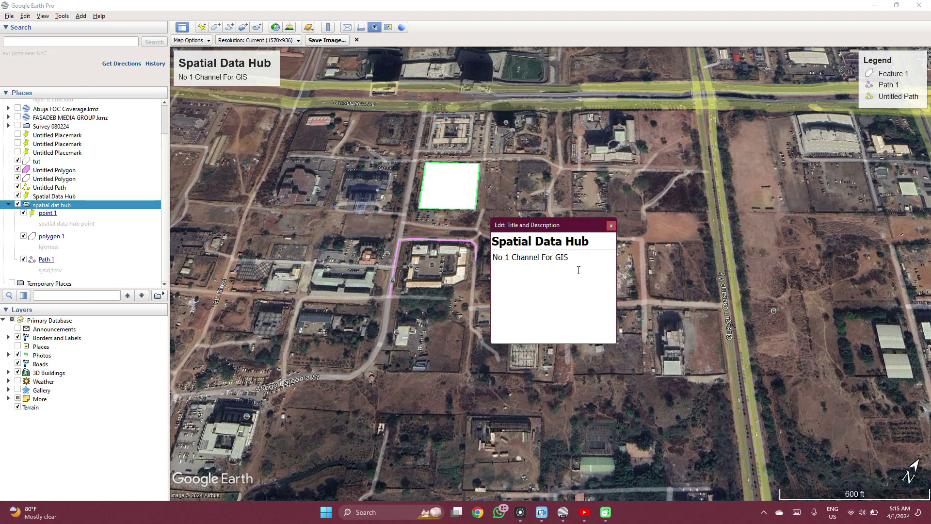
type(" Tips")
left_click(420, 259)
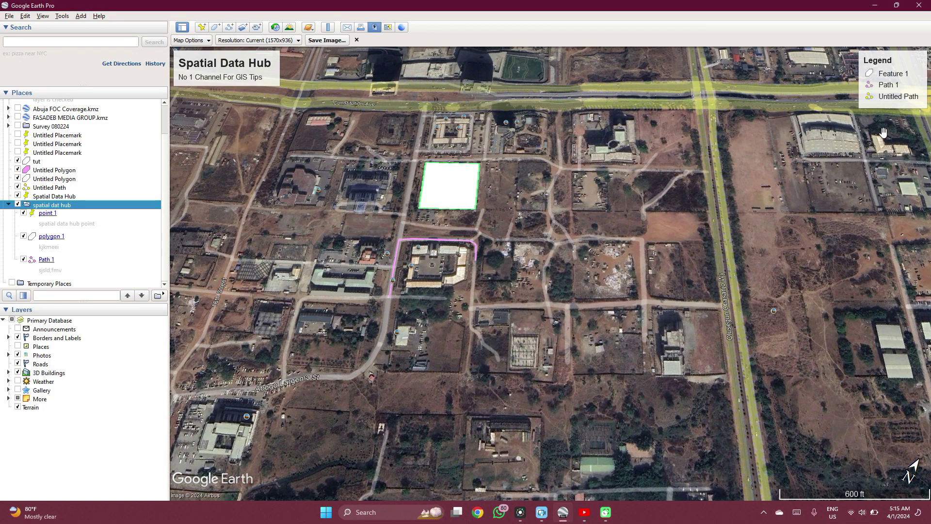
Check the legend editor without changes, then pan the map south.
left_click(887, 80)
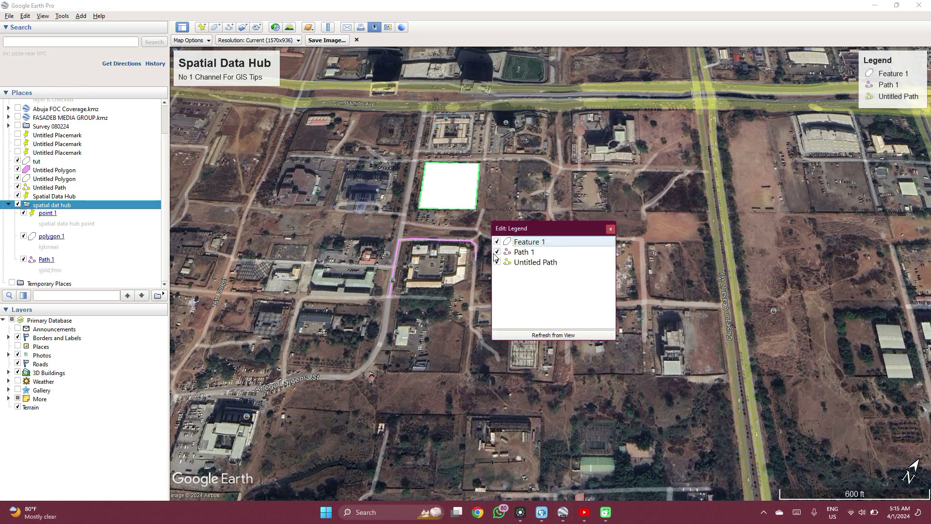
left_click(610, 231)
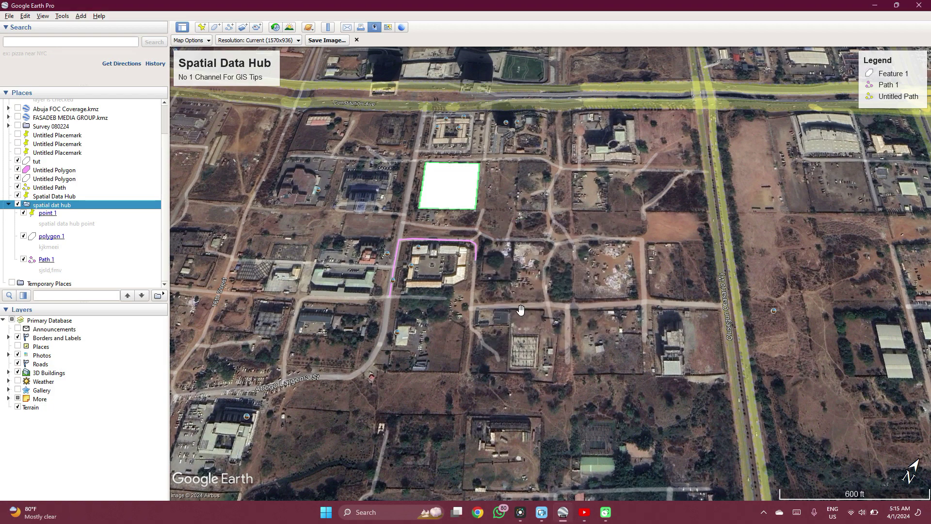
scroll(518, 329, "down", 2)
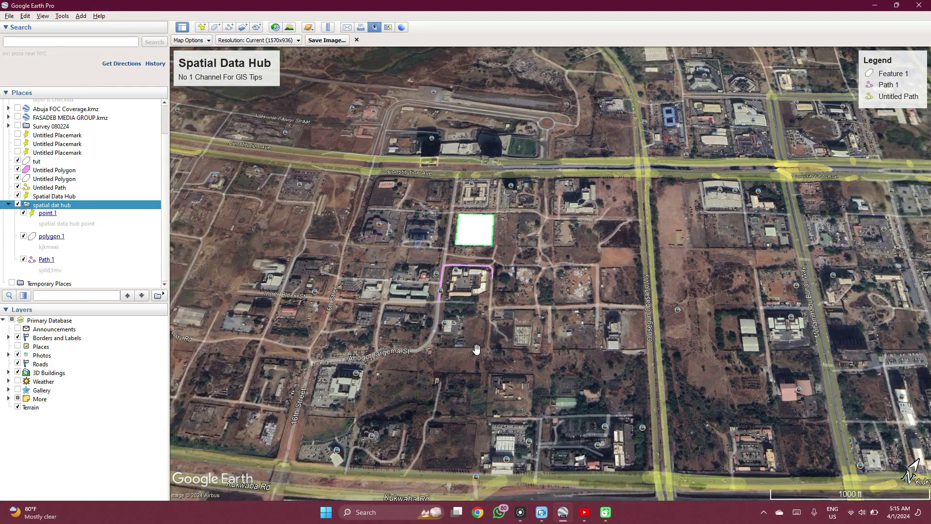
key("Down")
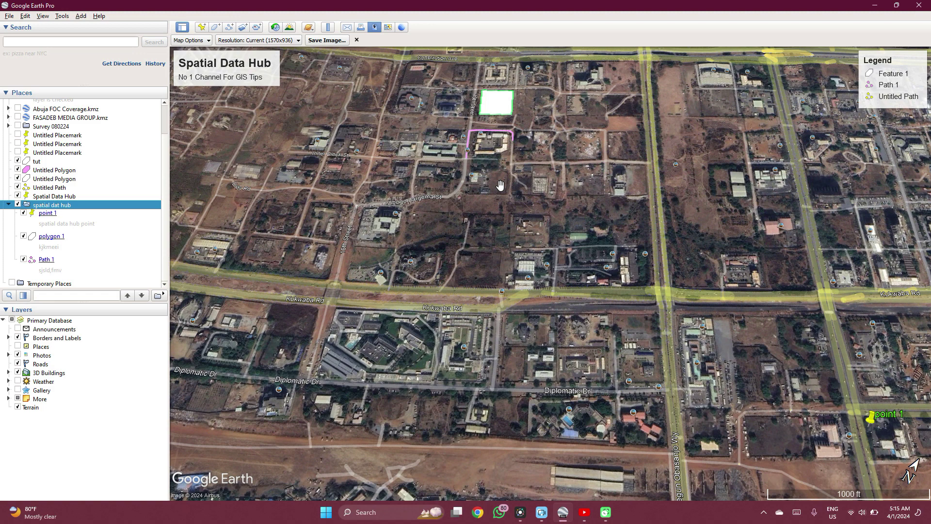
Refresh the legend from view so it lists point 1, Feature 1, Path 1 and Untitled Path.
mouse_move(896, 103)
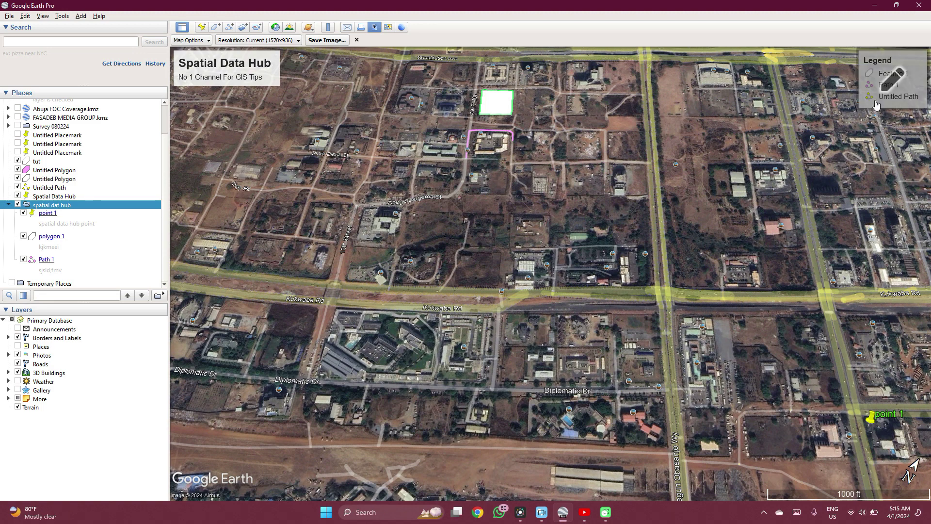
left_click(890, 86)
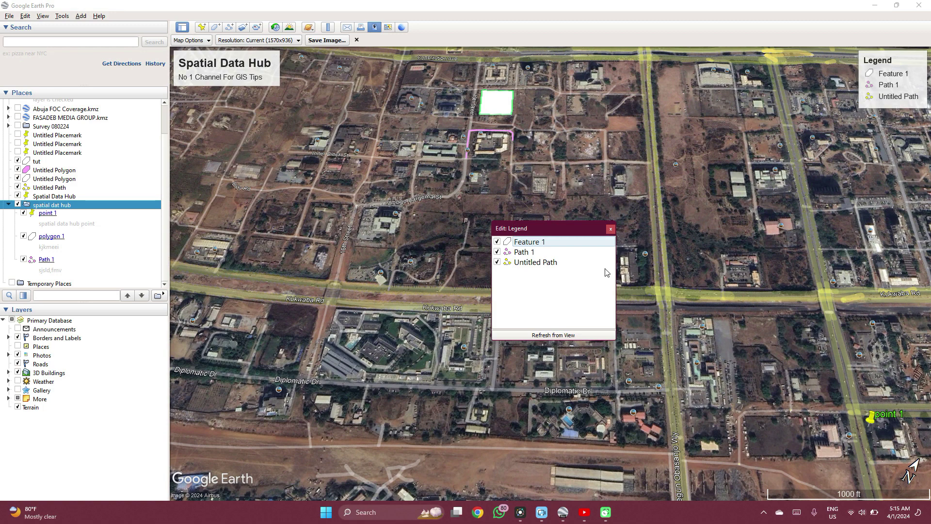
left_click(592, 336)
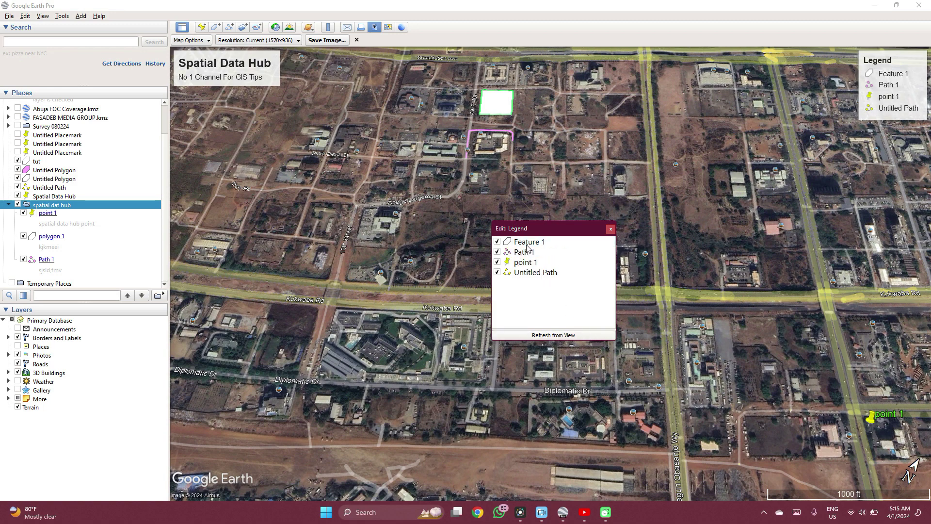
left_click(610, 228)
left_click_drag(538, 388, 535, 268)
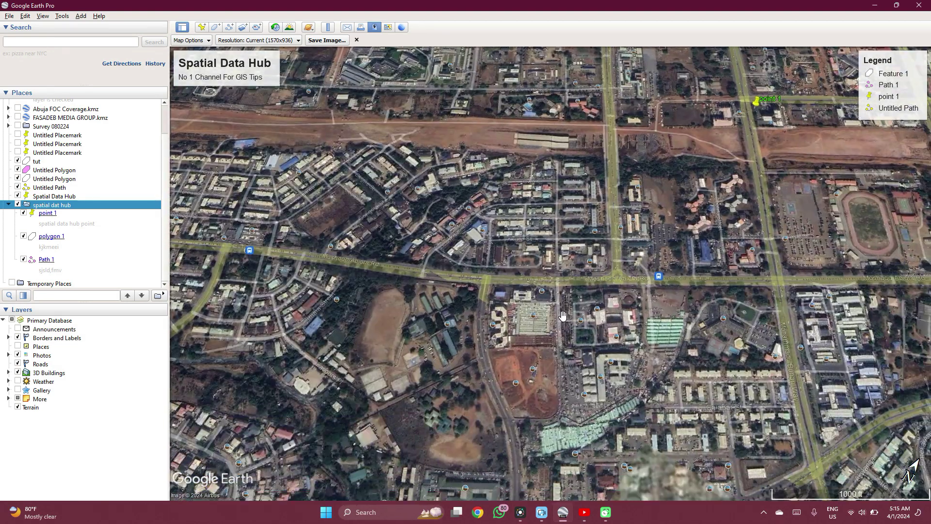
Frame the map on the Moshood Abiola Rd area and set resolution to Maximum (8192x4883).
left_click_drag(562, 315, 528, 213)
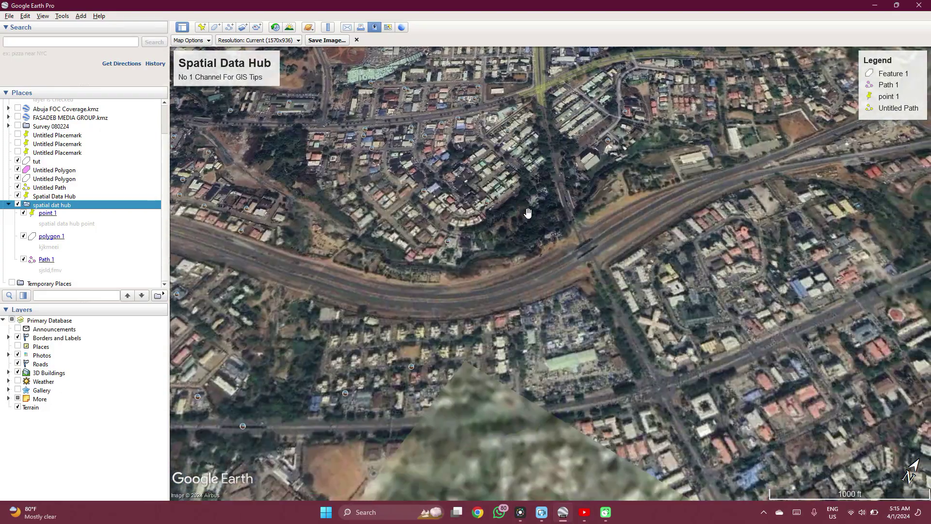
key("Up")
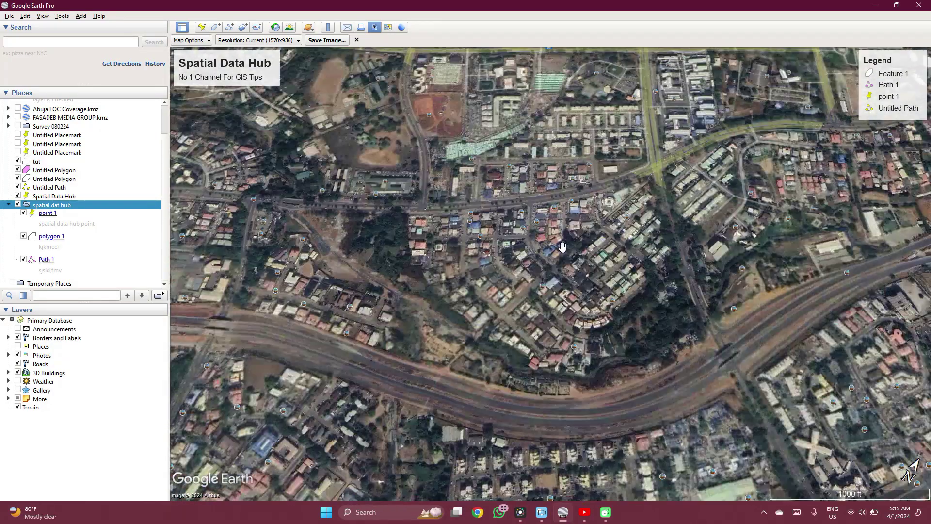
left_click_drag(562, 246, 538, 325)
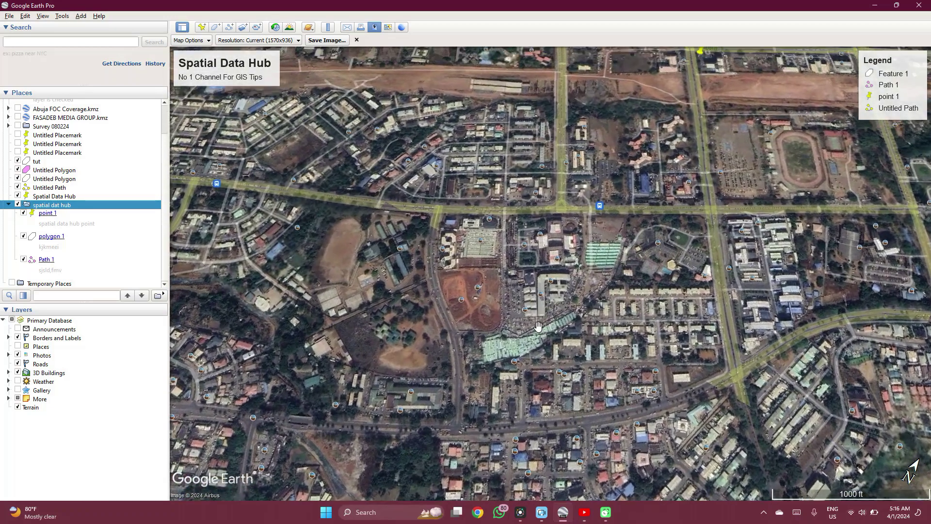
key("Up")
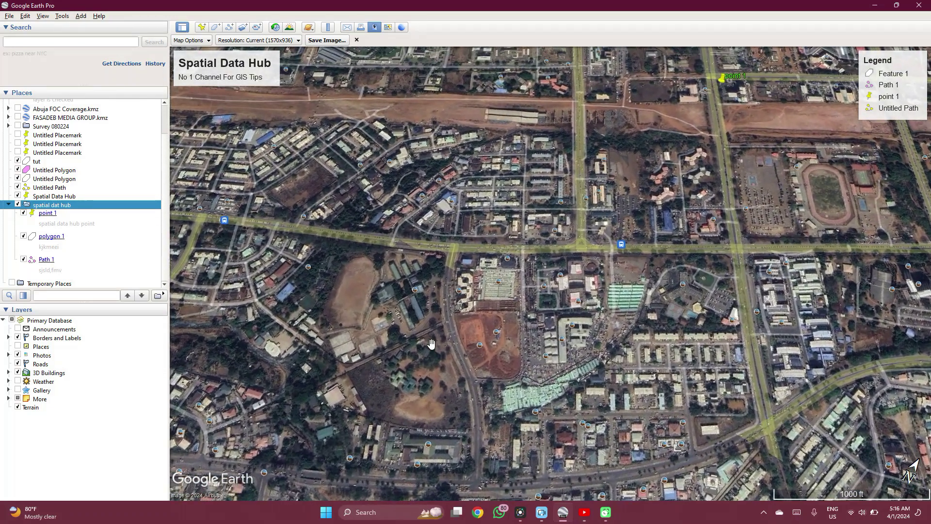
left_click(278, 40)
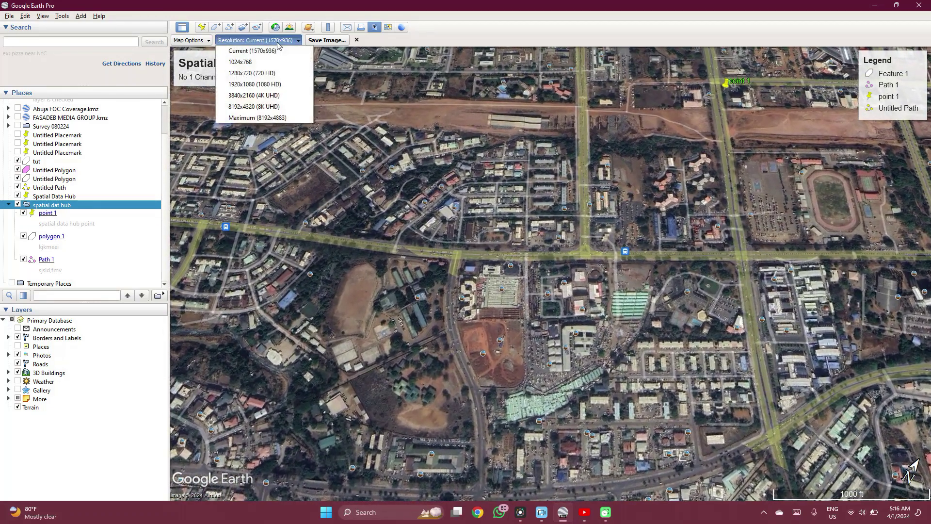
left_click(266, 118)
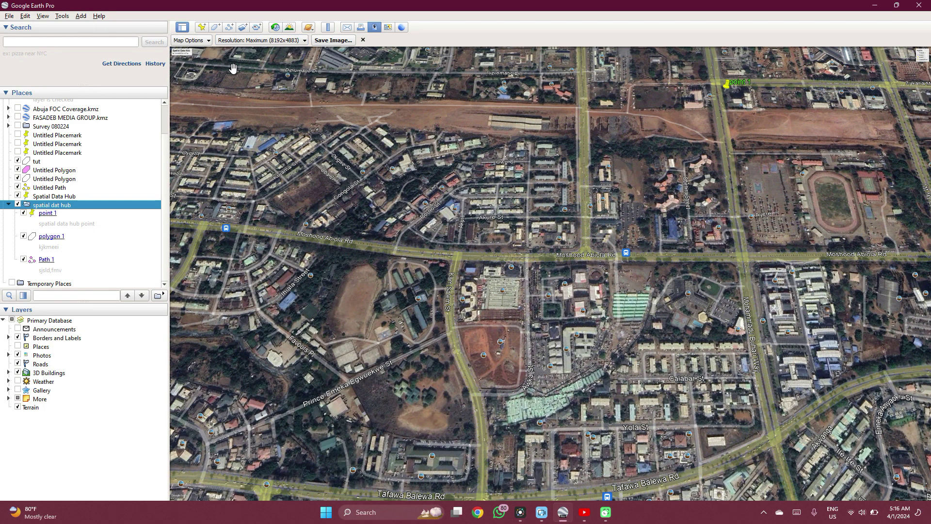
Raise the map overlay scaling to 270%, keeping the Maximum resolution.
left_click(197, 44)
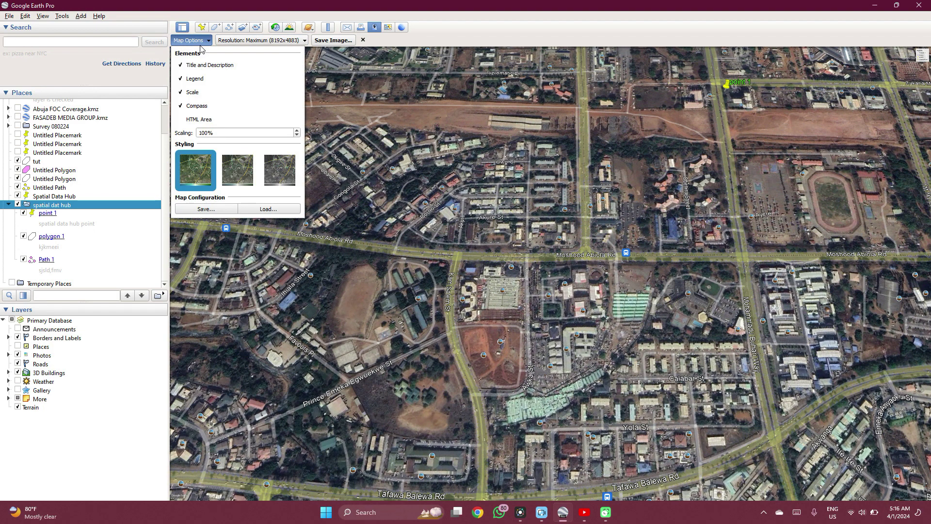
left_click(297, 135)
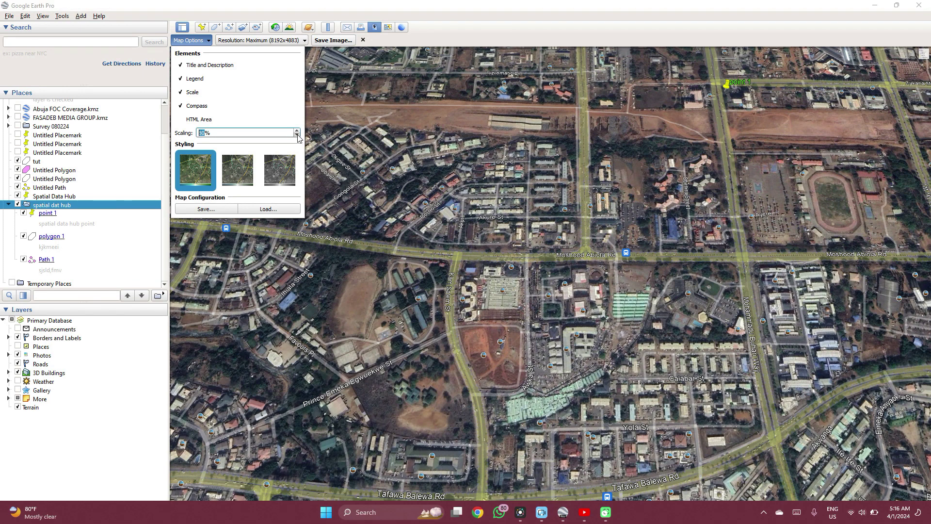
left_click(297, 131)
left_click(297, 130)
left_click(297, 130)
left_click(296, 130)
left_click(297, 131)
left_click(296, 130)
left_click(297, 130)
left_click(297, 131)
left_click(297, 131)
left_click(297, 131)
left_click(297, 131)
left_click(297, 130)
left_click(297, 130)
left_click(297, 131)
left_click(296, 131)
left_click(296, 131)
left_click(297, 131)
left_click(297, 131)
left_click(297, 131)
left_click(297, 131)
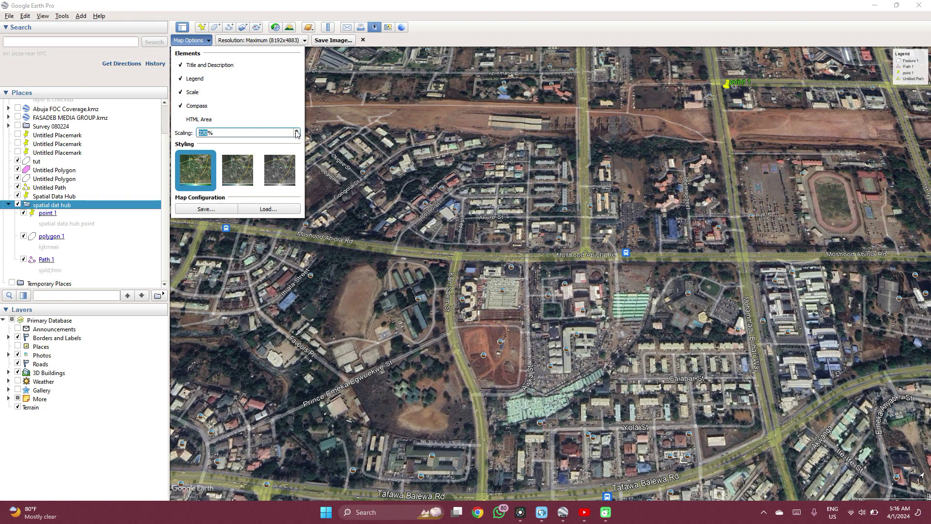
left_click(343, 118)
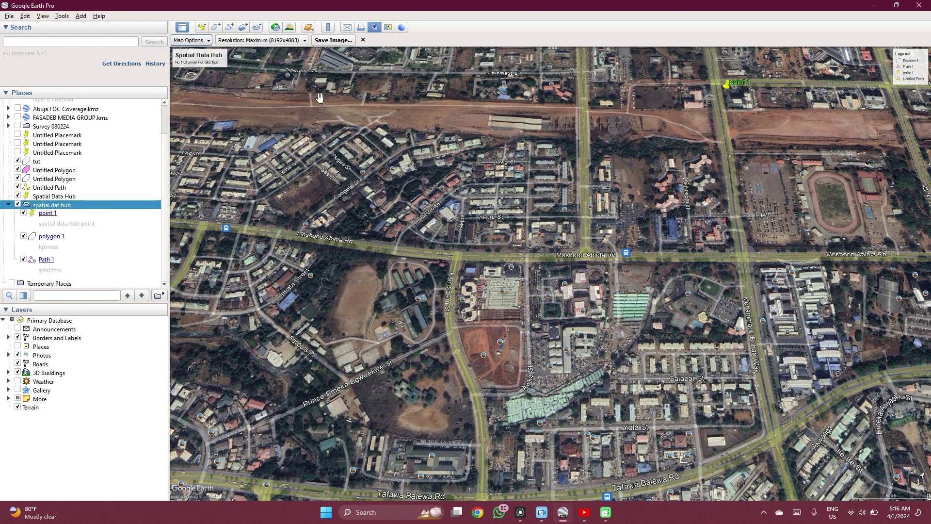
left_click(297, 40)
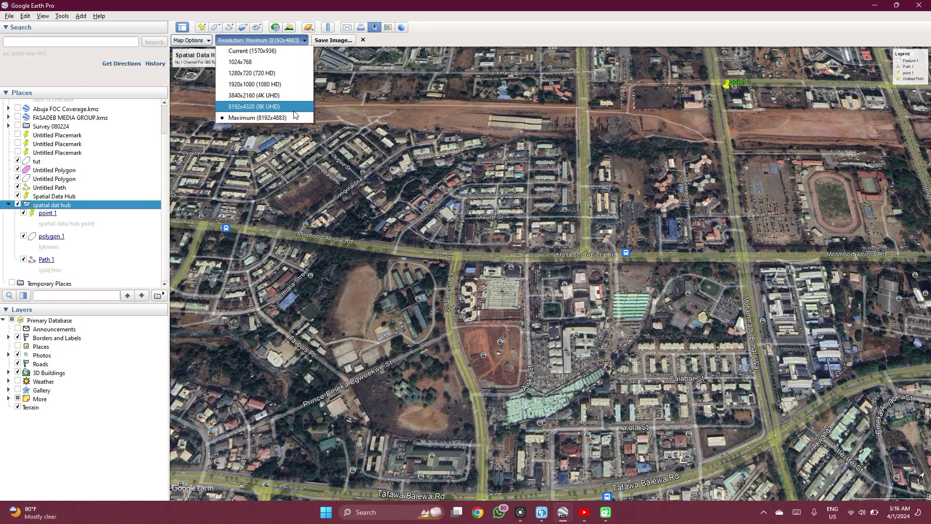
left_click(479, 37)
Save the map as JPEG image 'spdh' in the Google earth images folder.
left_click(331, 41)
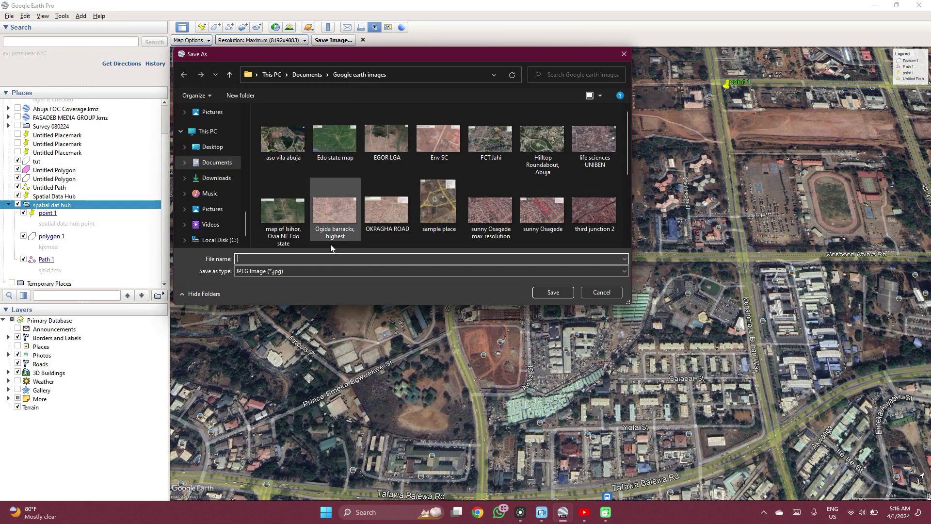
left_click(337, 272)
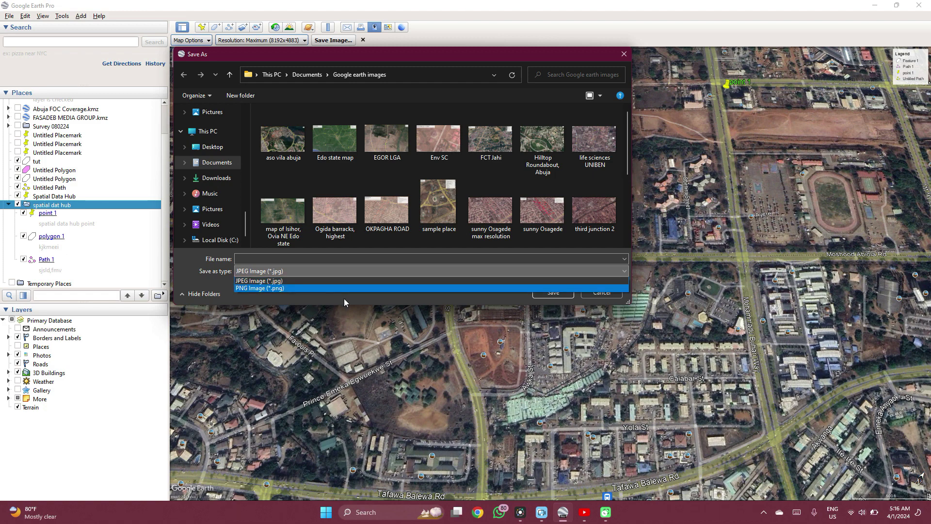
left_click(296, 280)
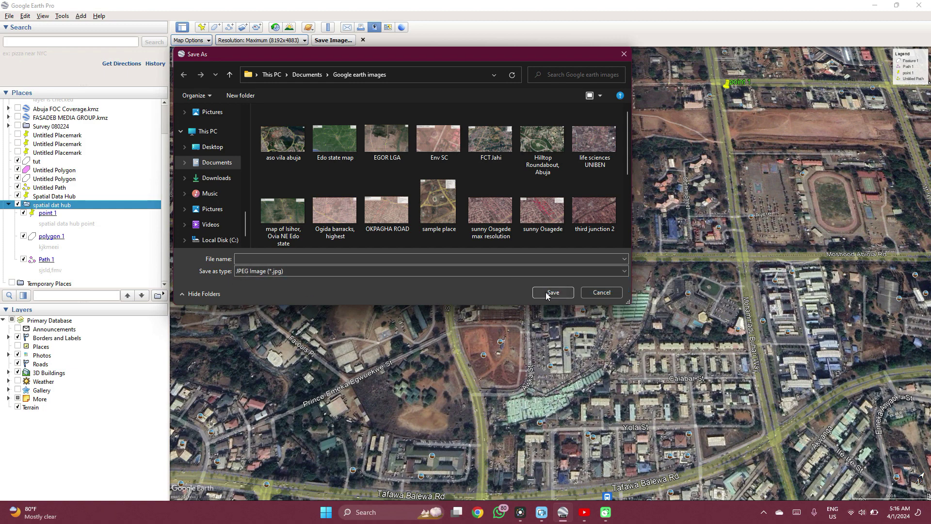
left_click(396, 259)
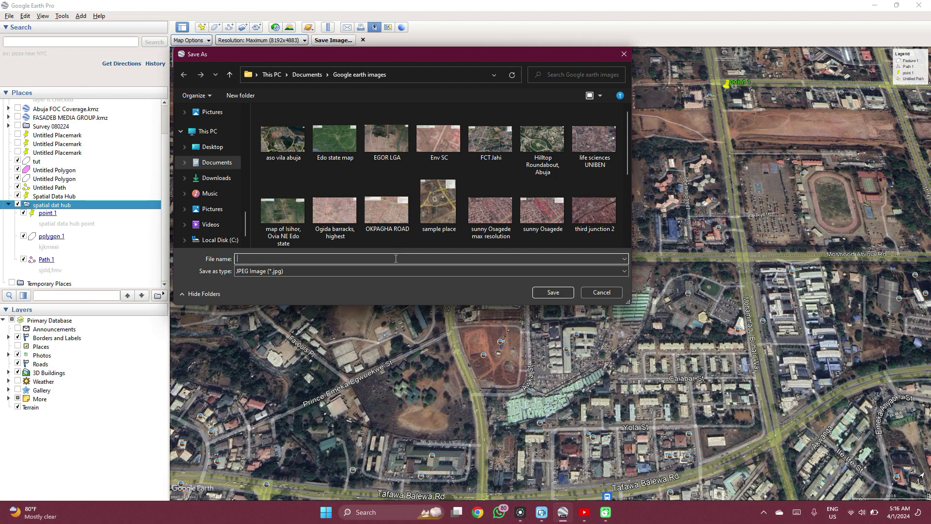
type("spdh")
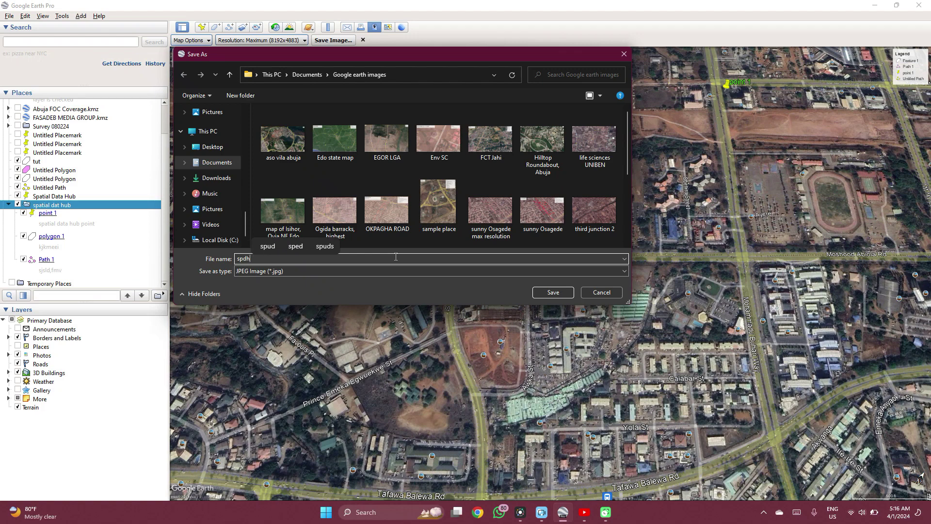
left_click(559, 292)
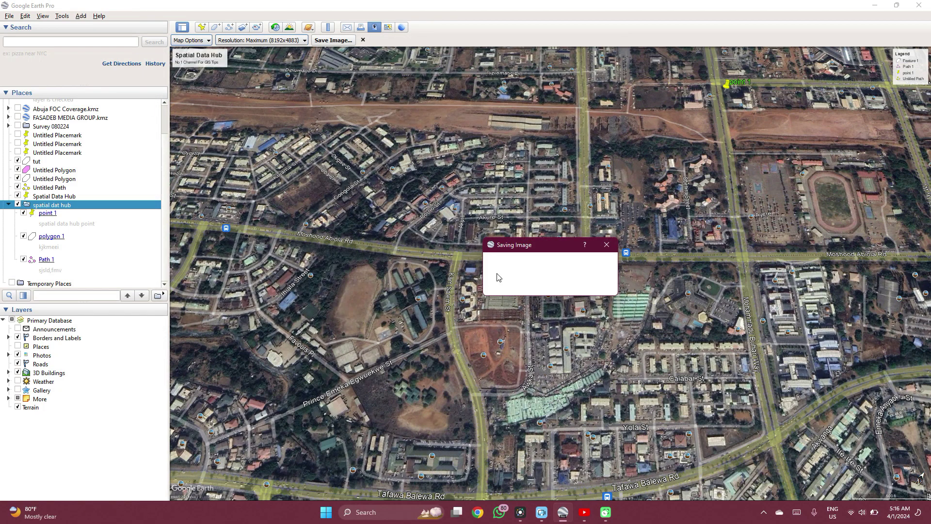